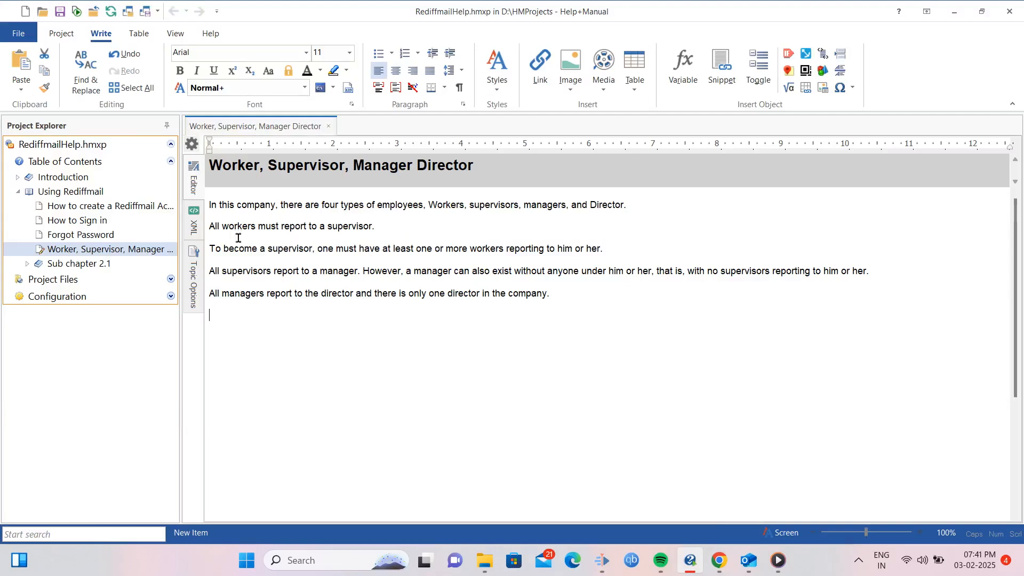
Read through the five sentences describing the company's employee types and who reports to whom.
{"action": "left_click_drag", "start_coordinate": [211, 201], "coordinate": [553, 304]}
{"action": "left_click", "coordinate": [456, 325]}
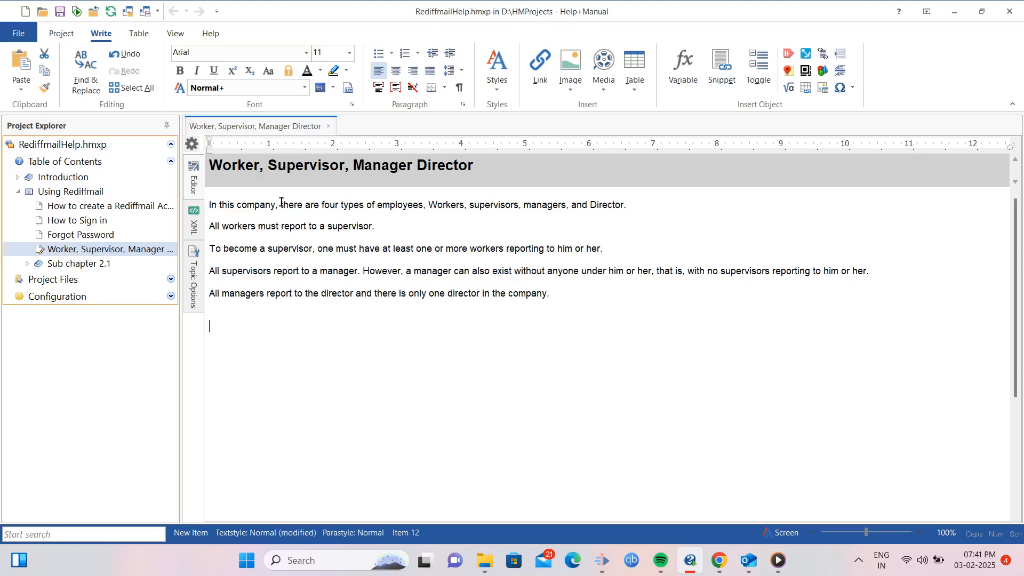
{"action": "left_click_drag", "start_coordinate": [281, 203], "coordinate": [370, 204]}
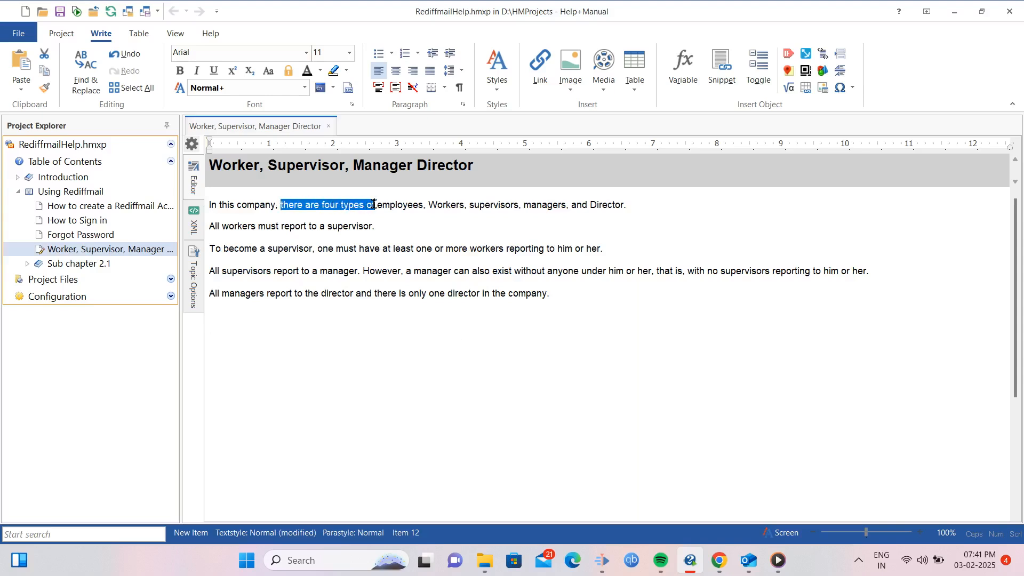
{"action": "left_click_drag", "start_coordinate": [374, 205], "coordinate": [629, 201]}
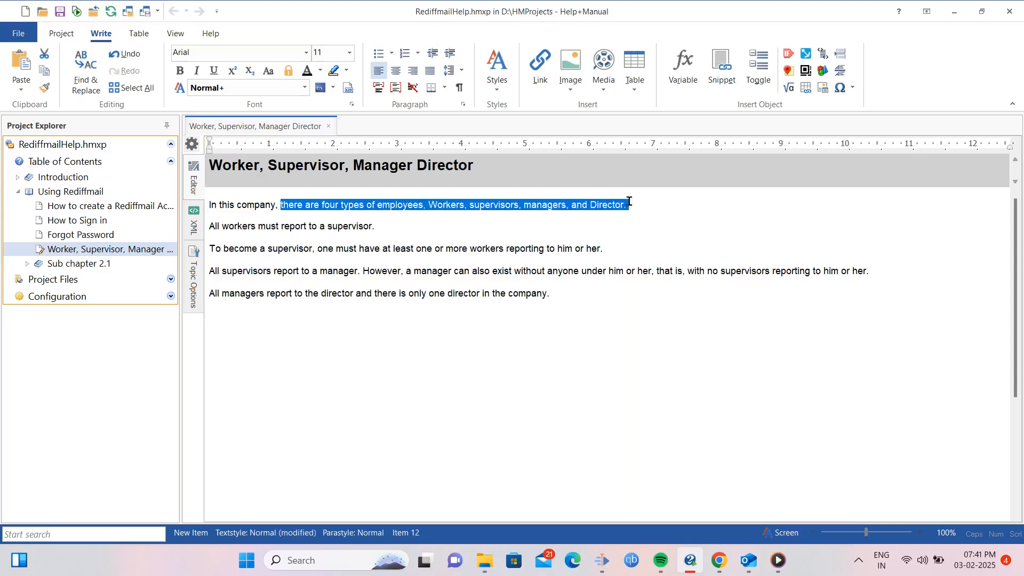
{"action": "left_click", "coordinate": [610, 315]}
{"action": "left_click_drag", "start_coordinate": [209, 226], "coordinate": [375, 227]}
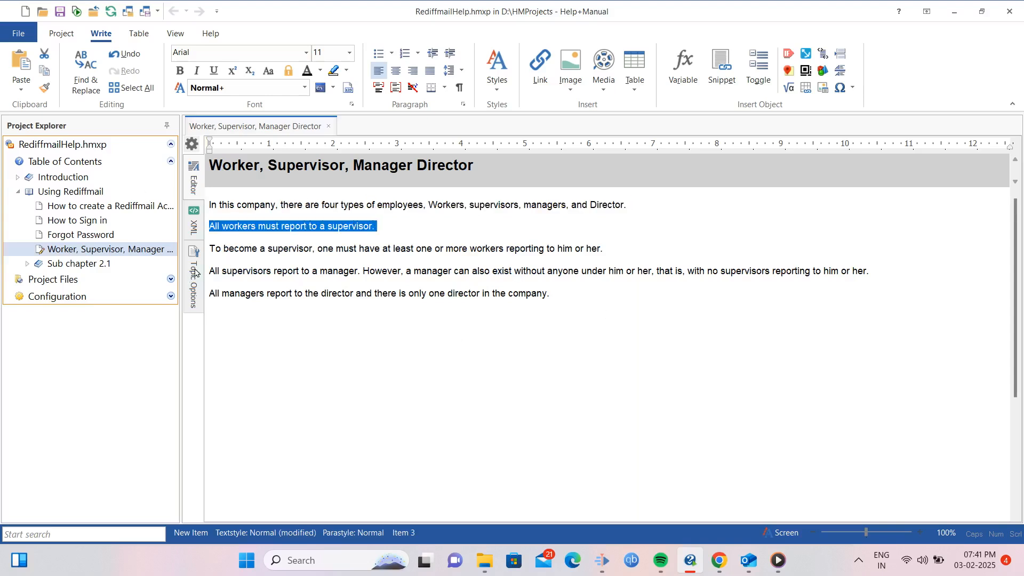
{"action": "left_click_drag", "start_coordinate": [212, 248], "coordinate": [606, 249]}
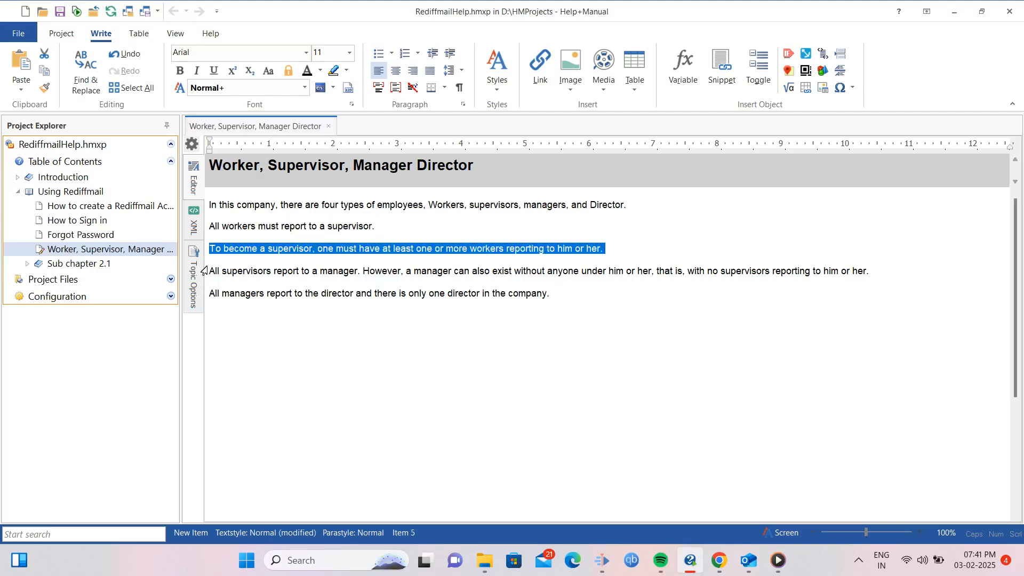
{"action": "left_click_drag", "start_coordinate": [213, 270], "coordinate": [868, 273]}
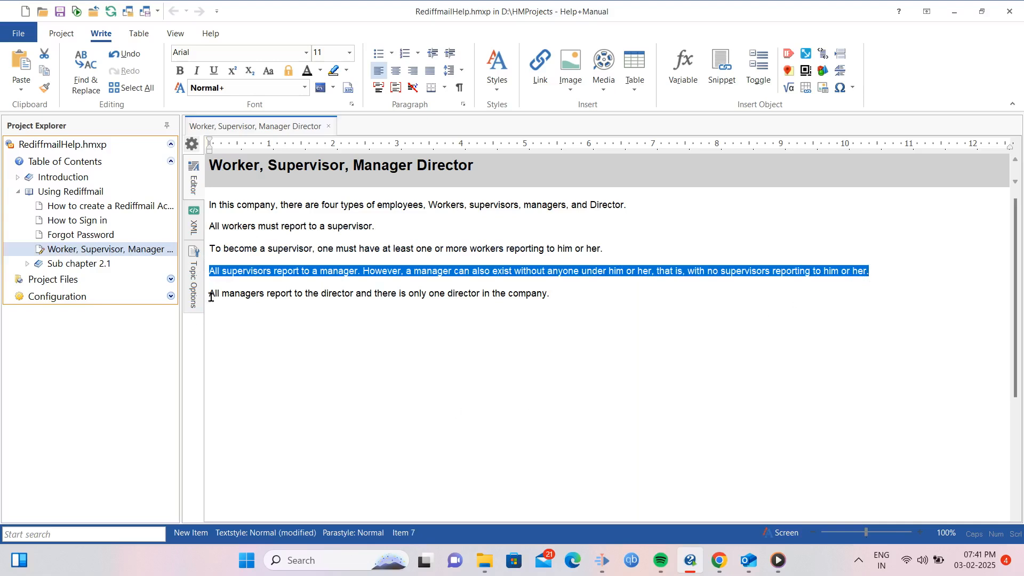
{"action": "left_click_drag", "start_coordinate": [211, 294], "coordinate": [566, 289]}
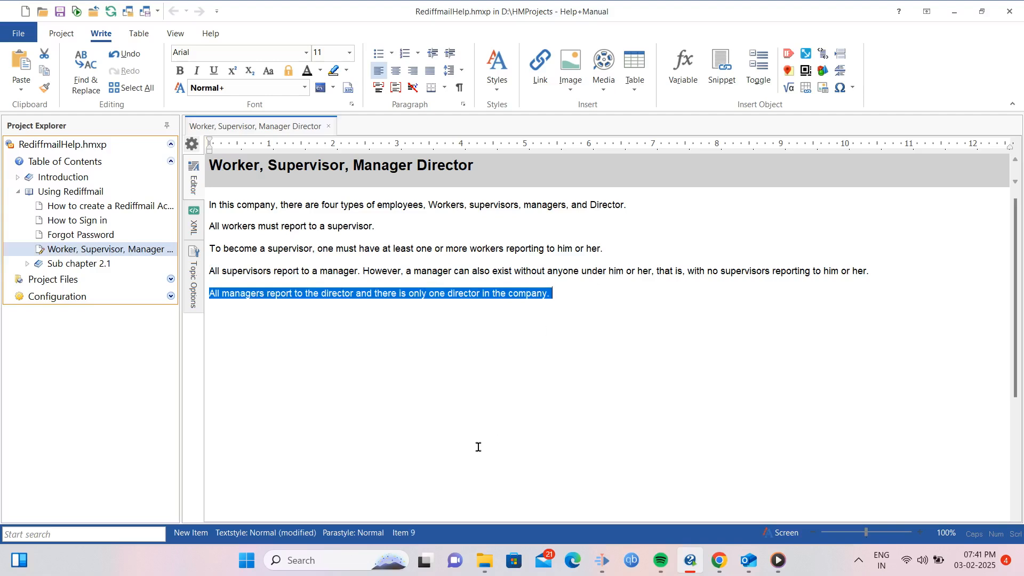
Delete the blank lines between the last sentence about managers and the Reports To table.
{"action": "left_click", "coordinate": [217, 319]}
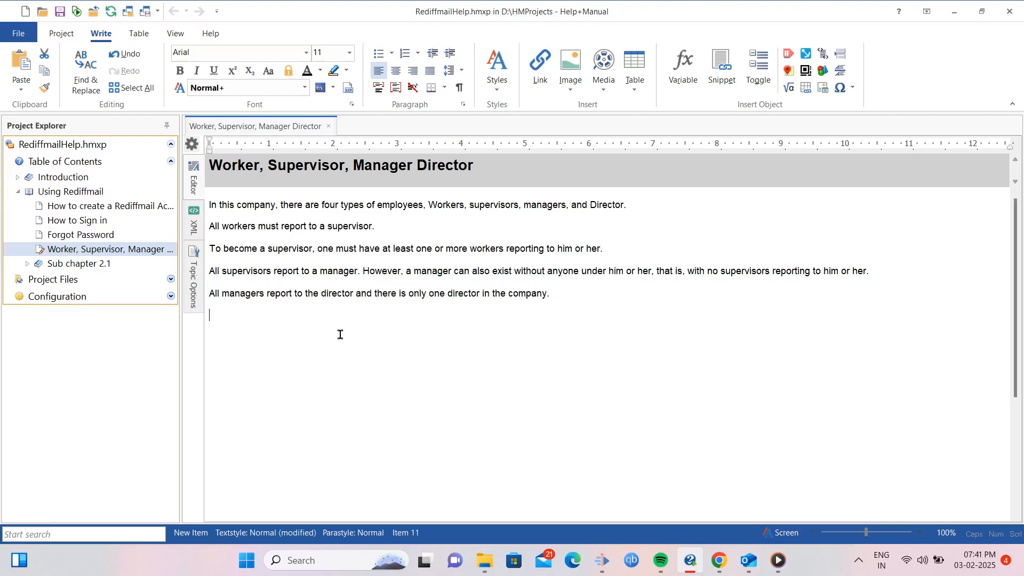
{"action": "key", "text": "Delete"}
{"action": "key", "text": "Delete"}
{"action": "key", "text": "Delete"}
{"action": "key", "text": "Delete"}
{"action": "key", "text": "Delete"}
{"action": "key", "text": "Delete"}
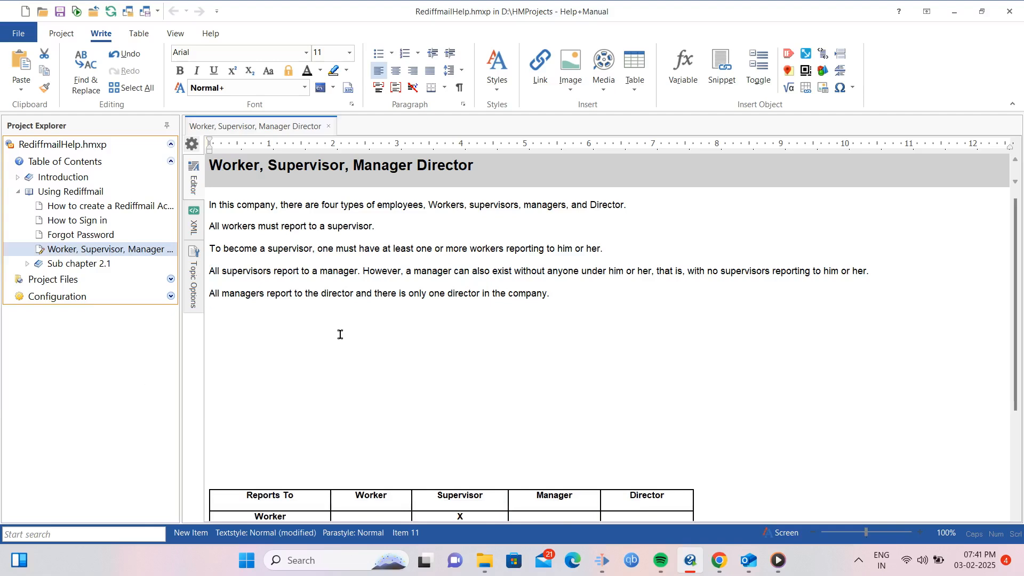
{"action": "key", "text": "Delete"}
{"action": "key", "text": "Delete"}
{"action": "key", "text": "Delete"}
{"action": "key", "text": "Delete"}
{"action": "key", "text": "Delete"}
{"action": "key", "text": "Delete"}
{"action": "key", "text": "Delete"}
{"action": "key", "text": "Delete"}
{"action": "key", "text": "Delete"}
{"action": "key", "text": "Delete"}
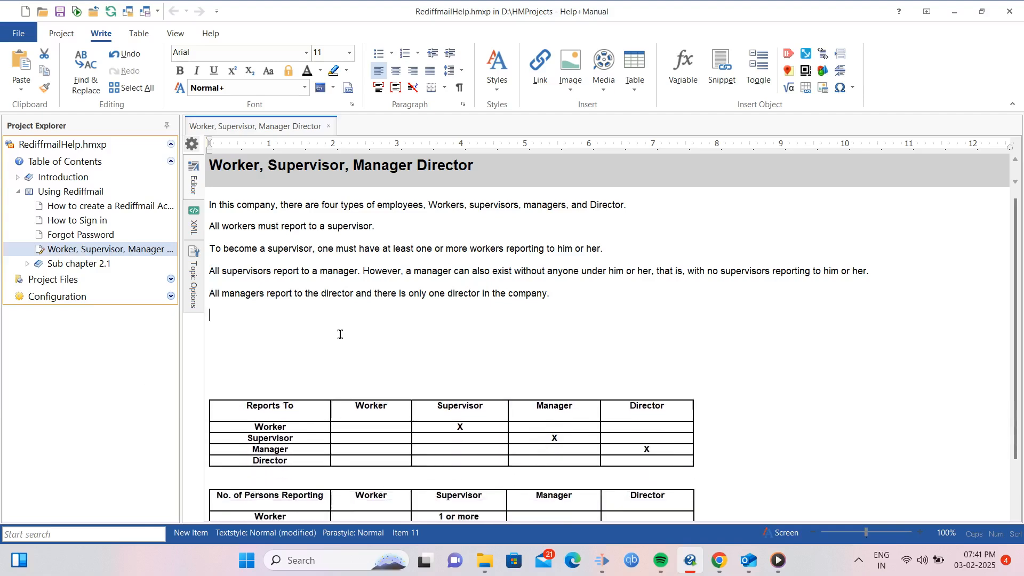
{"action": "key", "text": "Delete"}
{"action": "key", "text": "Delete"}
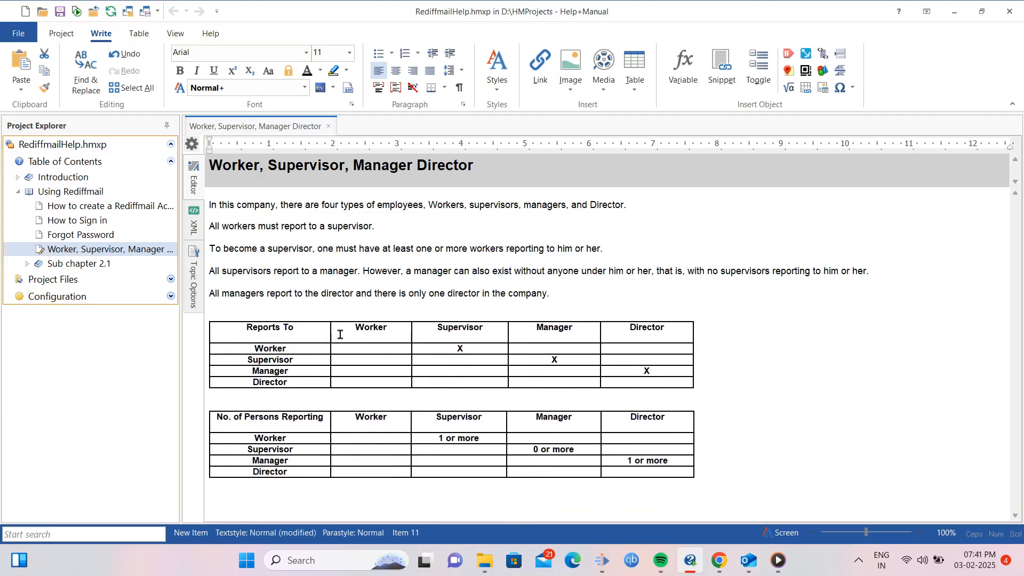
{"action": "key", "text": "Delete"}
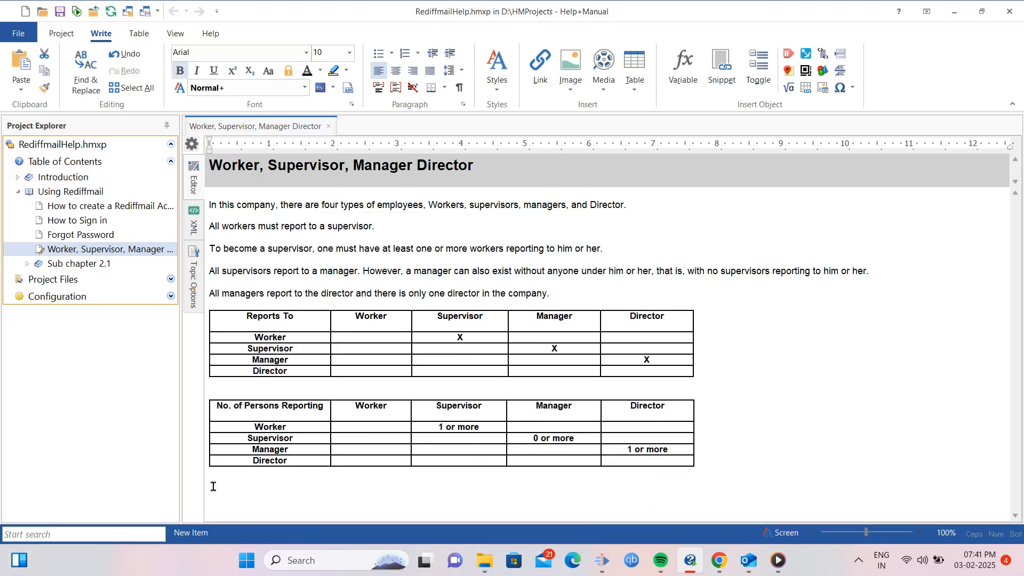
Insert a table with 5 rows and 4 columns below the No. of Persons Reporting table.
{"action": "left_click", "coordinate": [225, 387]}
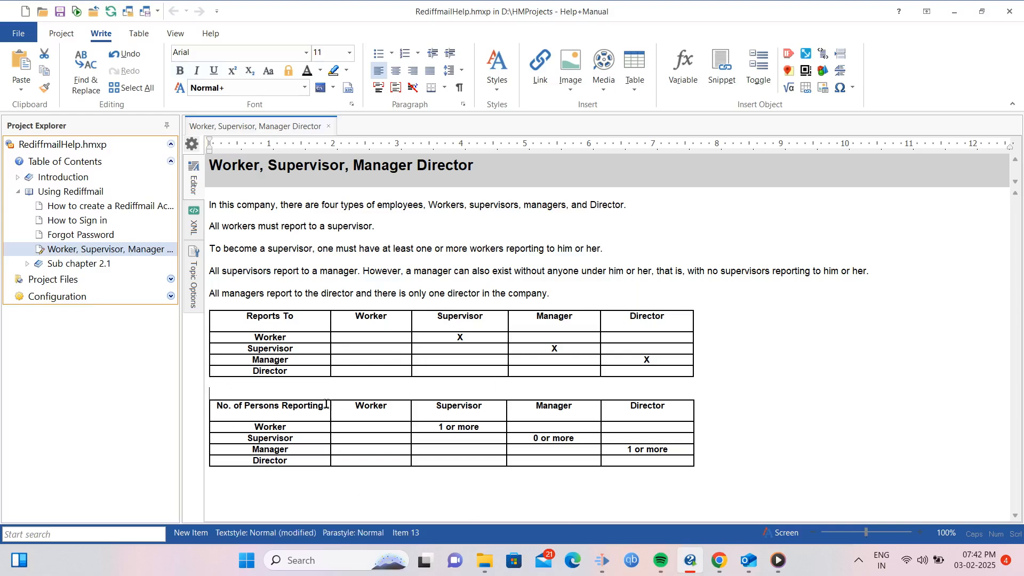
{"action": "left_click_drag", "start_coordinate": [326, 404], "coordinate": [217, 410]}
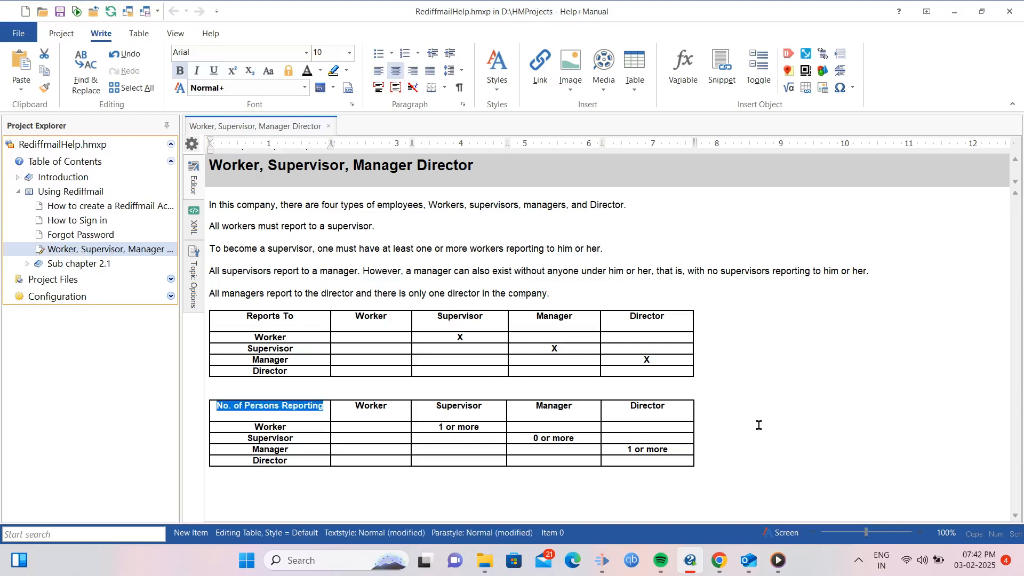
{"action": "left_click", "coordinate": [334, 484]}
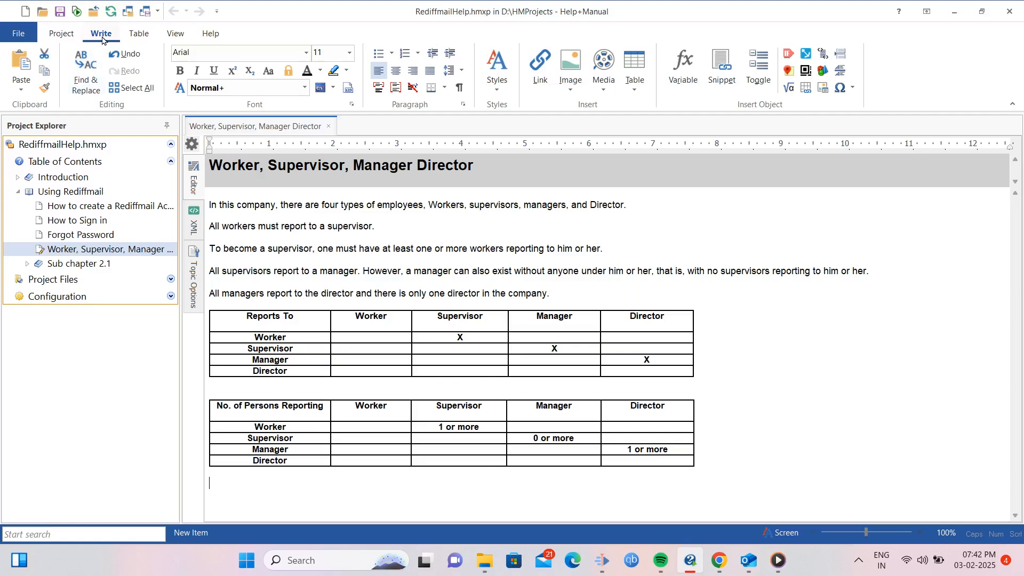
{"action": "left_click", "coordinate": [638, 92]}
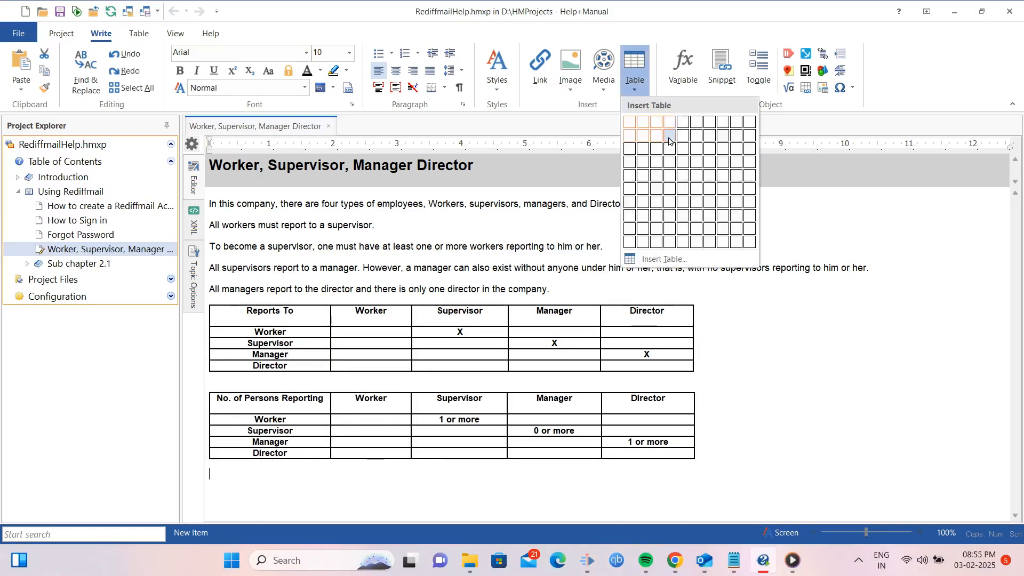
{"action": "left_click", "coordinate": [670, 178]}
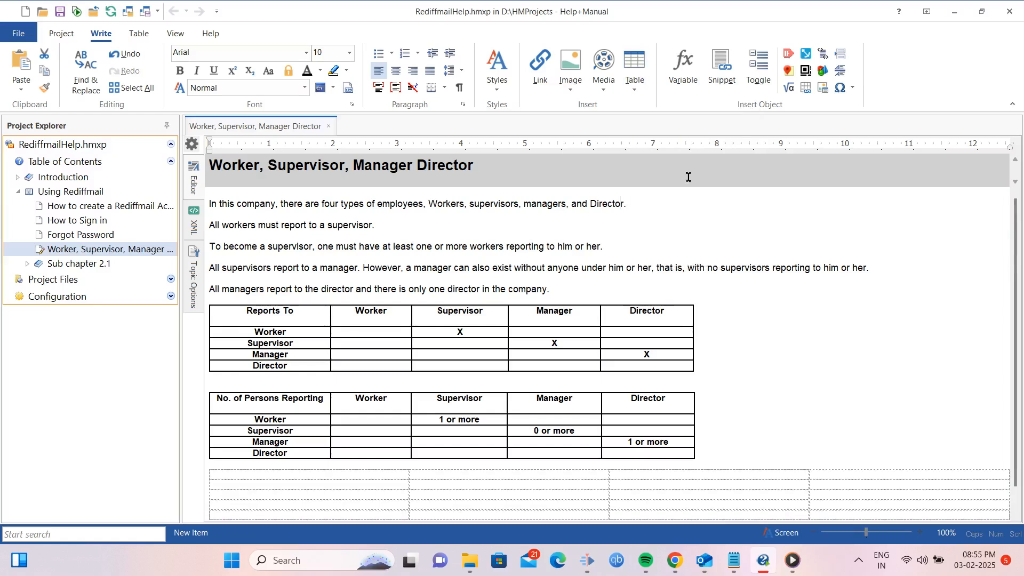
{"action": "left_click", "coordinate": [264, 487]}
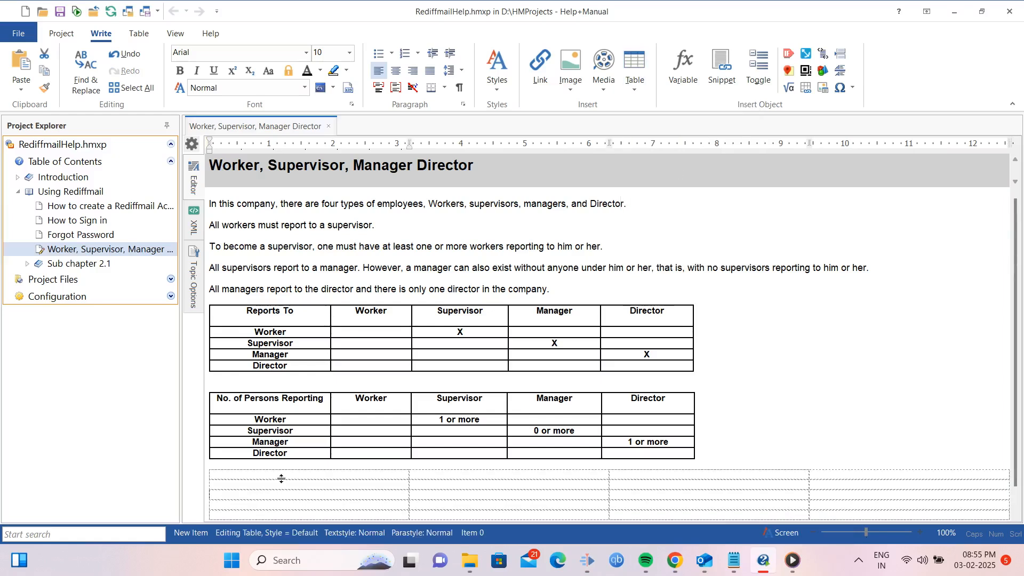
Insert another table below the new one through the Insert Table dialog, with 5 rows and 4 columns.
{"action": "scroll", "coordinate": [1014, 358], "scroll_direction": "down", "scroll_amount": 1}
{"action": "left_click", "coordinate": [219, 509]}
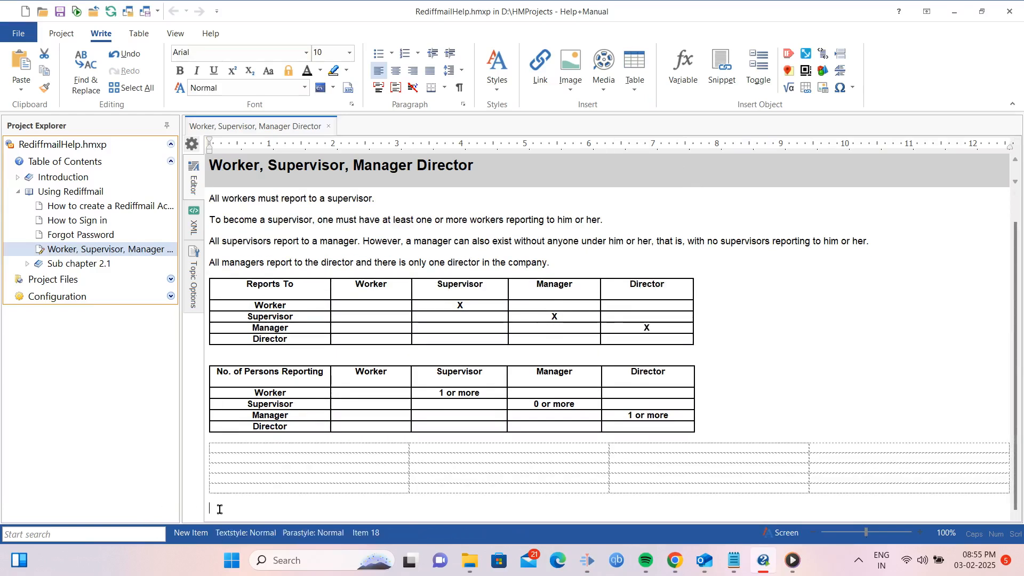
{"action": "right_click", "coordinate": [219, 508]}
{"action": "mouse_move", "coordinate": [276, 368]}
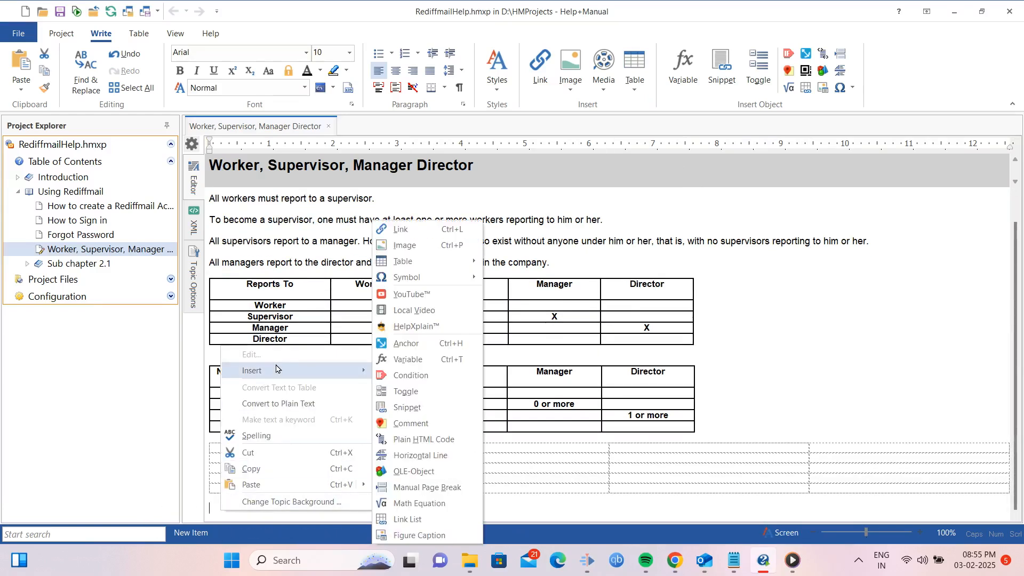
{"action": "mouse_move", "coordinate": [425, 260]}
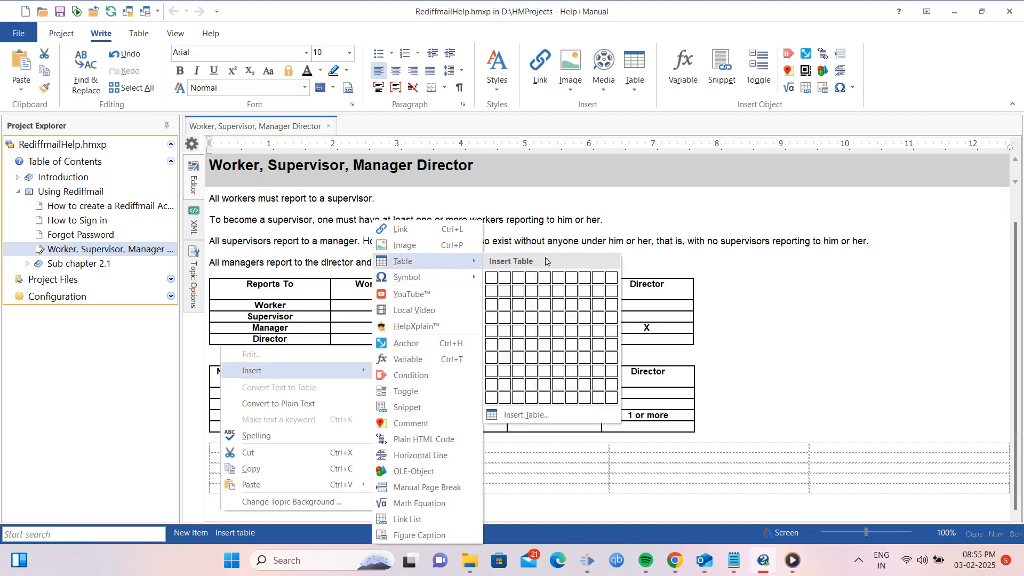
{"action": "left_click", "coordinate": [525, 414]}
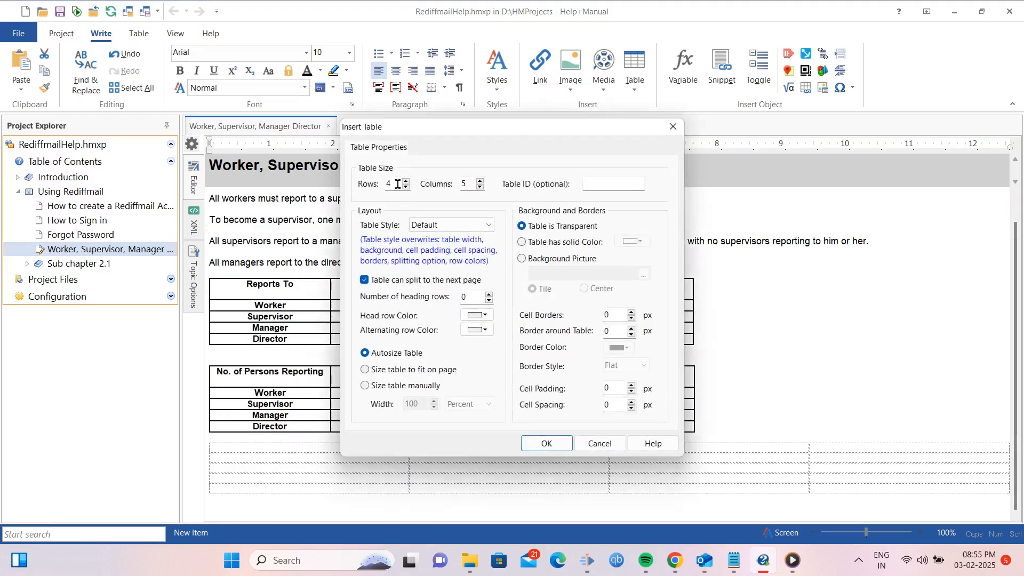
{"action": "left_click_drag", "start_coordinate": [473, 183], "coordinate": [361, 184]}
{"action": "type", "text": "4"}
{"action": "type", "text": "5"}
{"action": "left_click", "coordinate": [546, 443]}
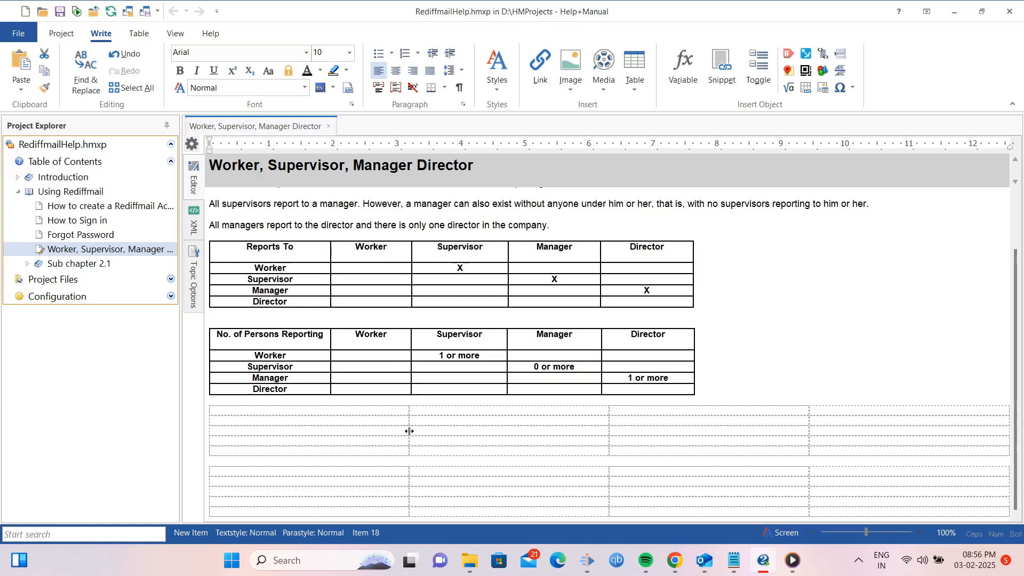
Narrow the first two columns of the upper empty table and make its first row taller, roughly matching the tables above.
{"action": "left_click_drag", "start_coordinate": [409, 431], "coordinate": [332, 436]}
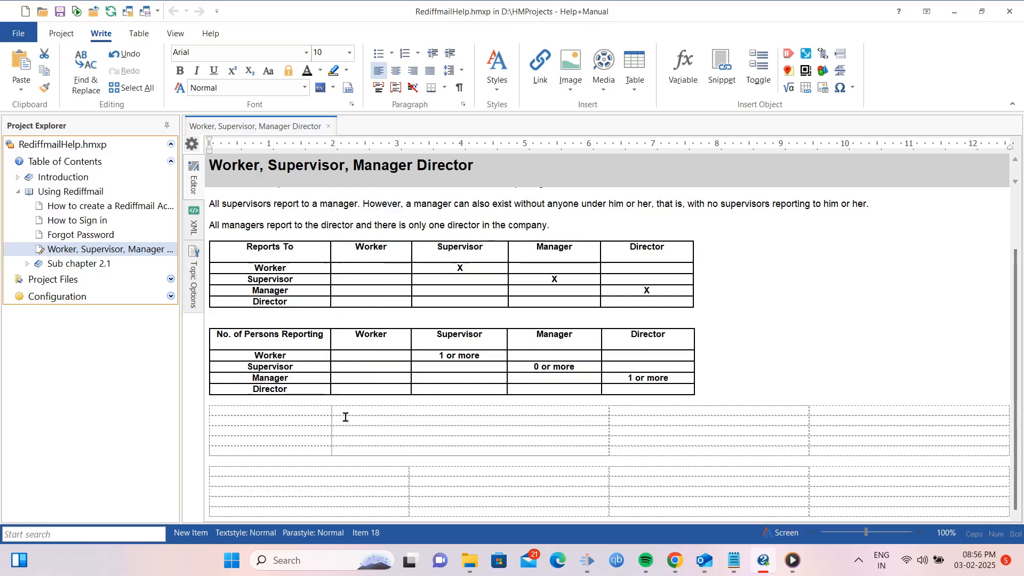
{"action": "left_click_drag", "start_coordinate": [313, 415], "coordinate": [314, 430]}
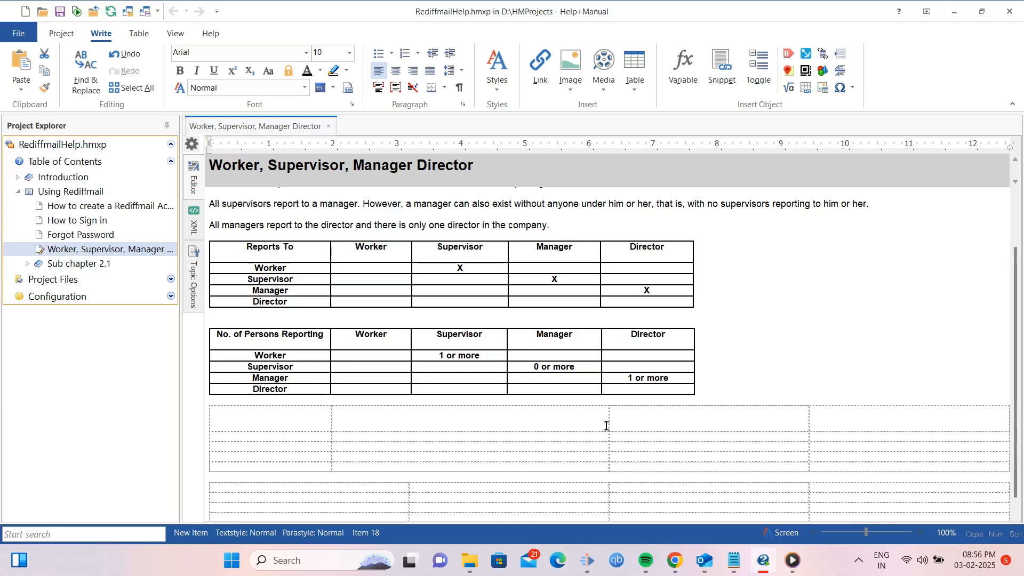
{"action": "left_click_drag", "start_coordinate": [608, 418], "coordinate": [506, 423]}
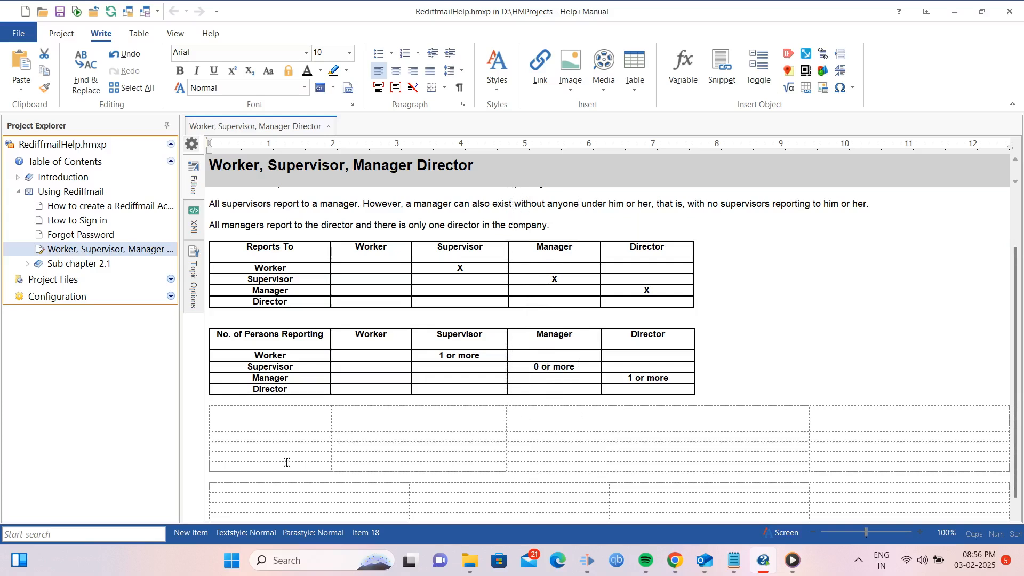
Enter the text "Enter text as this" in the first cell of the resized table.
{"action": "left_click", "coordinate": [276, 420]}
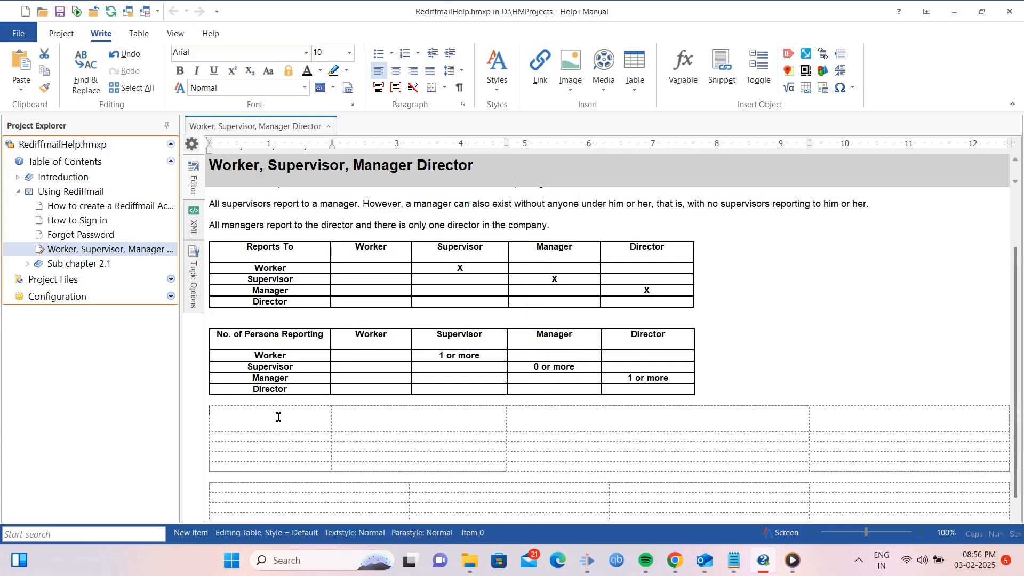
{"action": "type", "text": "Enter "}
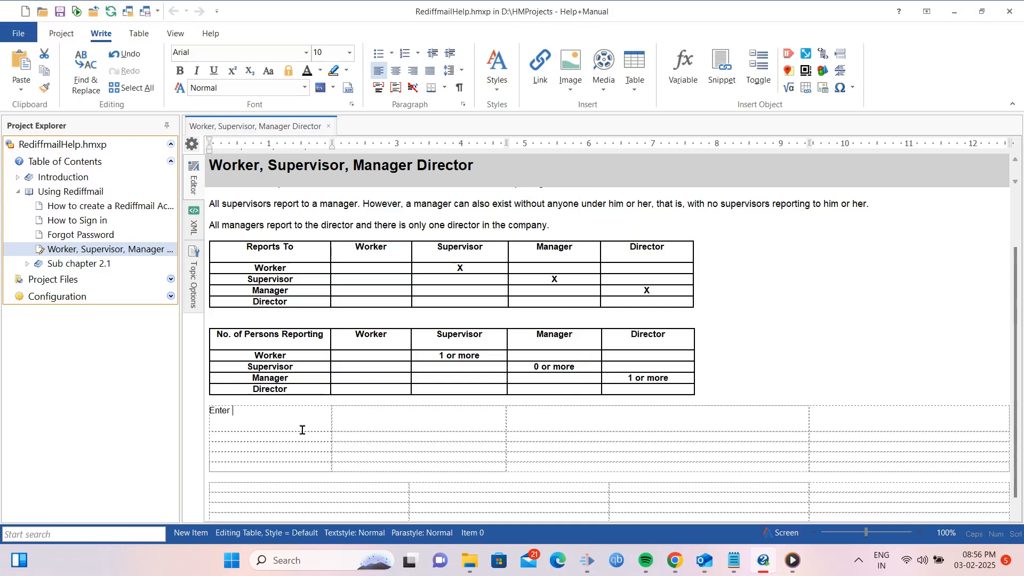
{"action": "type", "text": "text as this"}
Make the text in the first cell of the resized table bold and centre it.
{"action": "key", "text": "shift+Left"}
{"action": "key", "text": "shift+Left"}
{"action": "key", "text": "shift+Left"}
{"action": "key", "text": "shift+Left"}
{"action": "key", "text": "shift+Left"}
{"action": "key", "text": "shift+Left"}
{"action": "key", "text": "shift+Left"}
{"action": "key", "text": "shift+Left"}
{"action": "key", "text": "shift+Left"}
{"action": "key", "text": "shift+Left"}
{"action": "key", "text": "shift+Left"}
{"action": "key", "text": "shift+Left"}
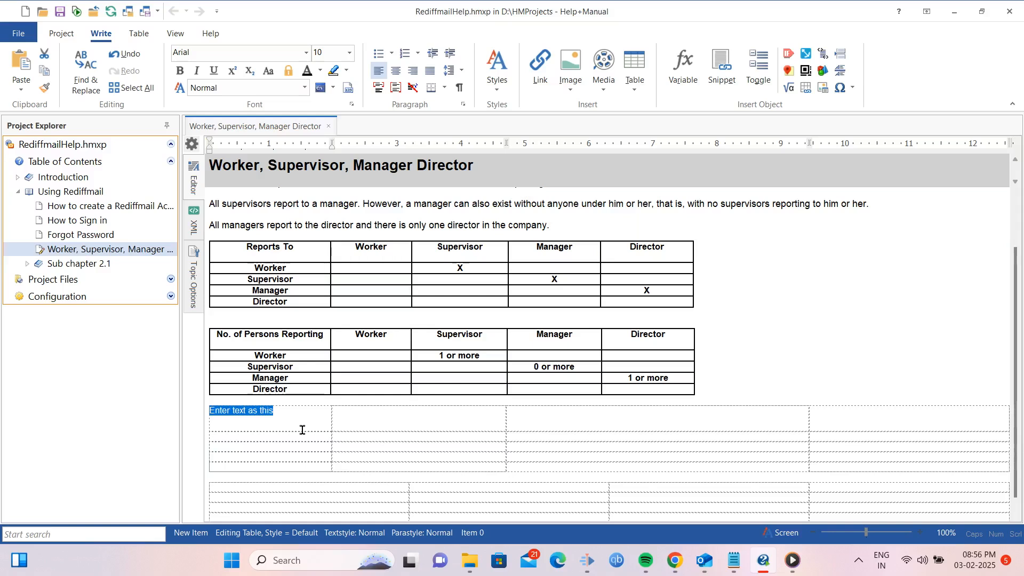
{"action": "left_click", "coordinate": [180, 70]}
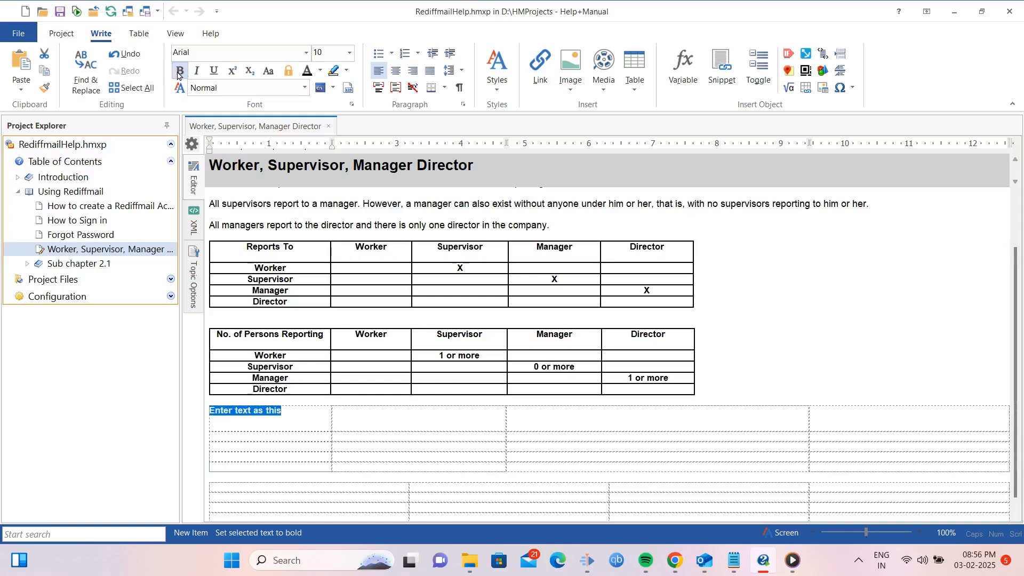
{"action": "left_click", "coordinate": [395, 70]}
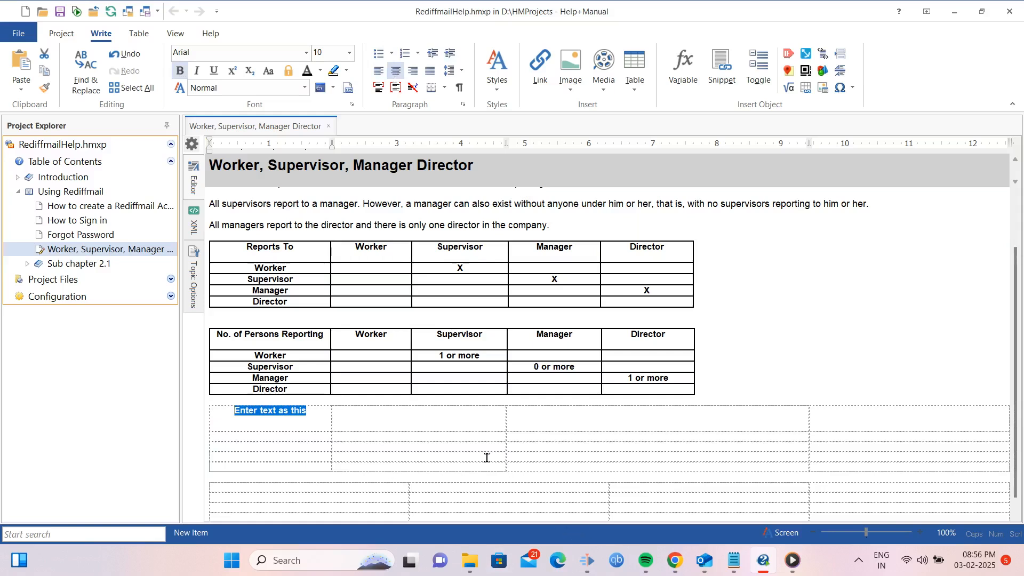
Give the table containing "Enter text as this" 1 px cell borders, resetting individual cell borders and colors but keeping cell width and height.
{"action": "right_click", "coordinate": [383, 429]}
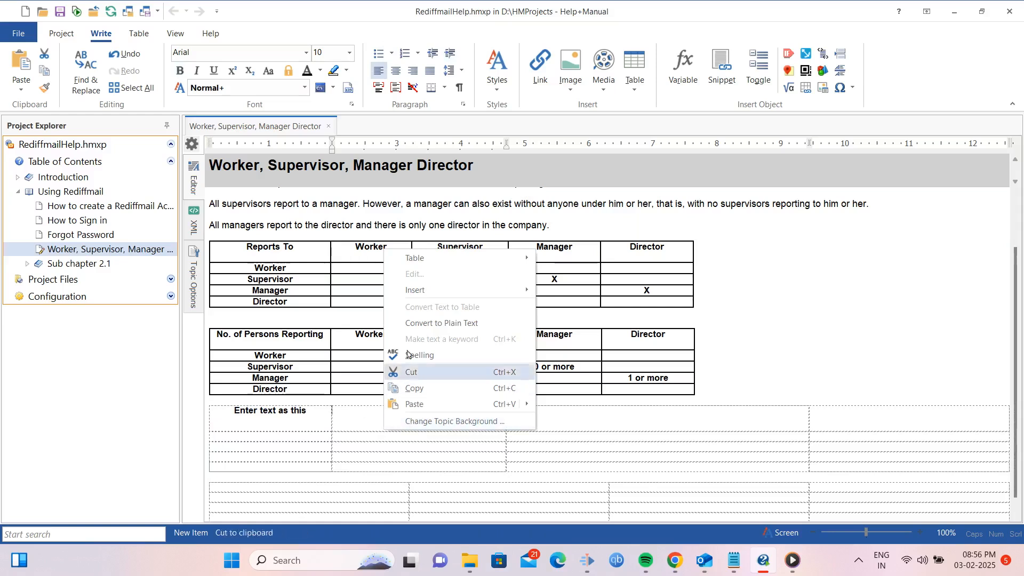
{"action": "mouse_move", "coordinate": [420, 259]}
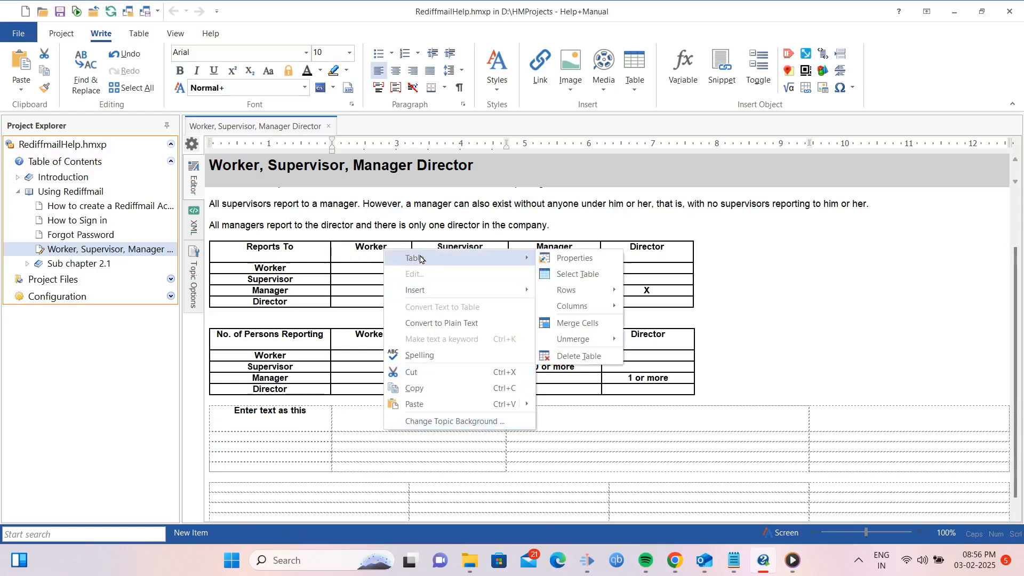
{"action": "left_click", "coordinate": [596, 260]}
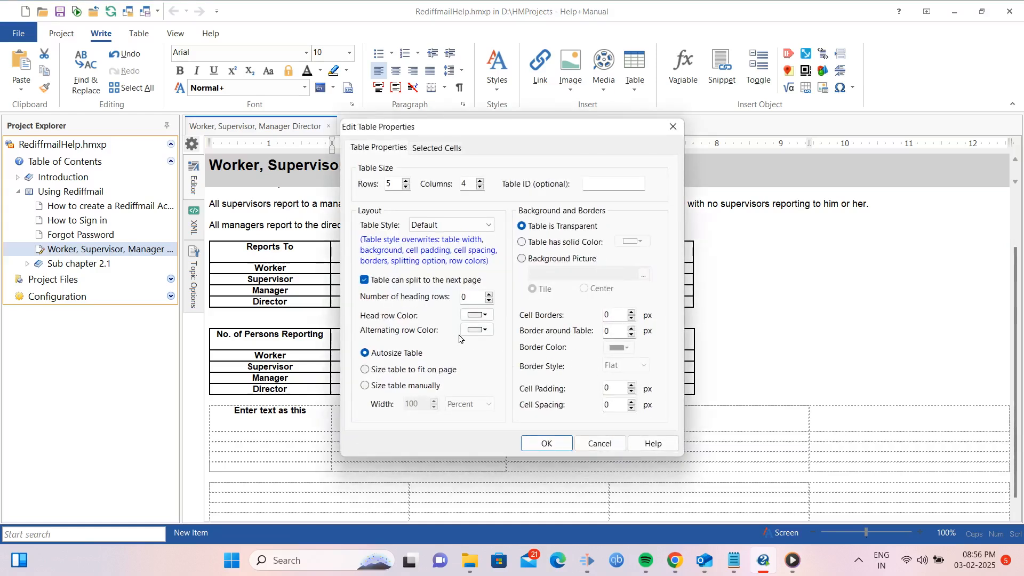
{"action": "left_click", "coordinate": [630, 313]}
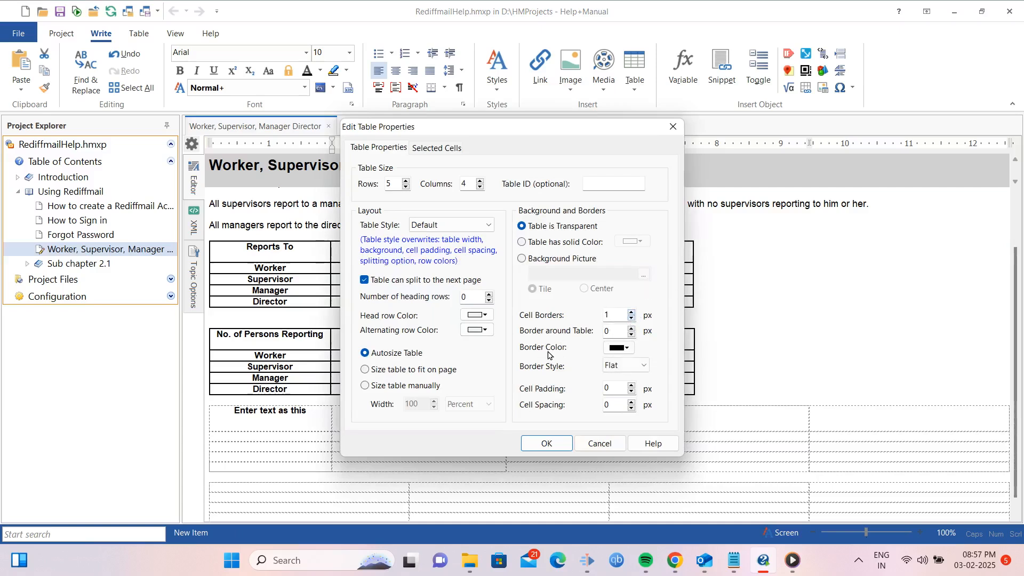
{"action": "left_click", "coordinate": [547, 443]}
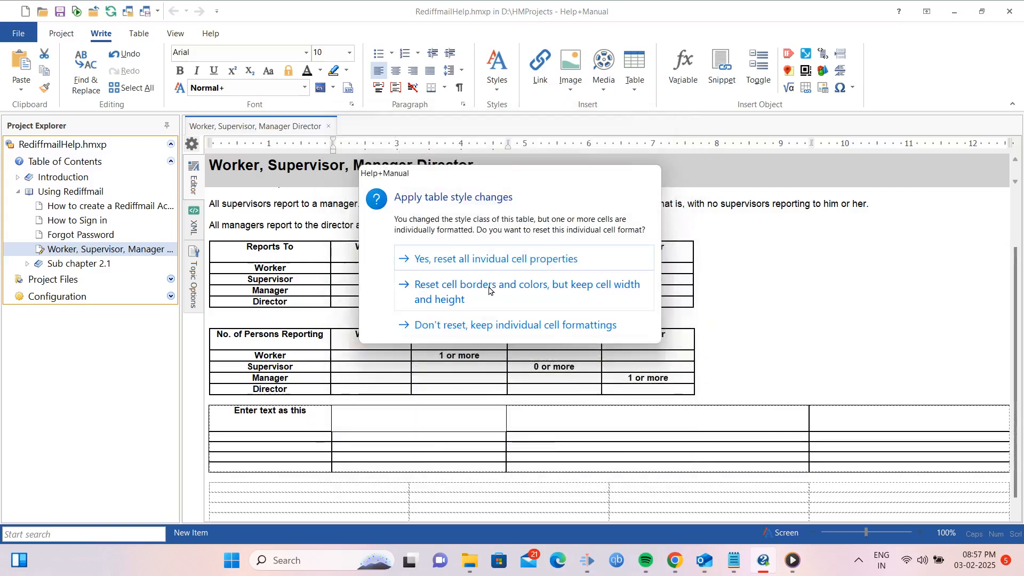
{"action": "left_click", "coordinate": [487, 288]}
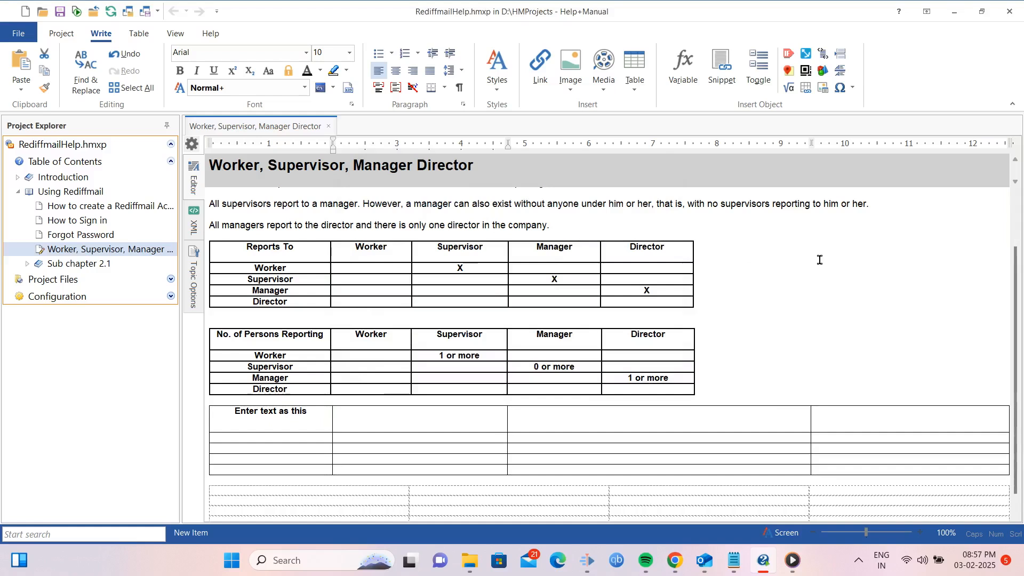
Insert one column to the right of the Director column in the Reports To table.
{"action": "scroll", "coordinate": [795, 333], "scroll_direction": "down", "scroll_amount": 1}
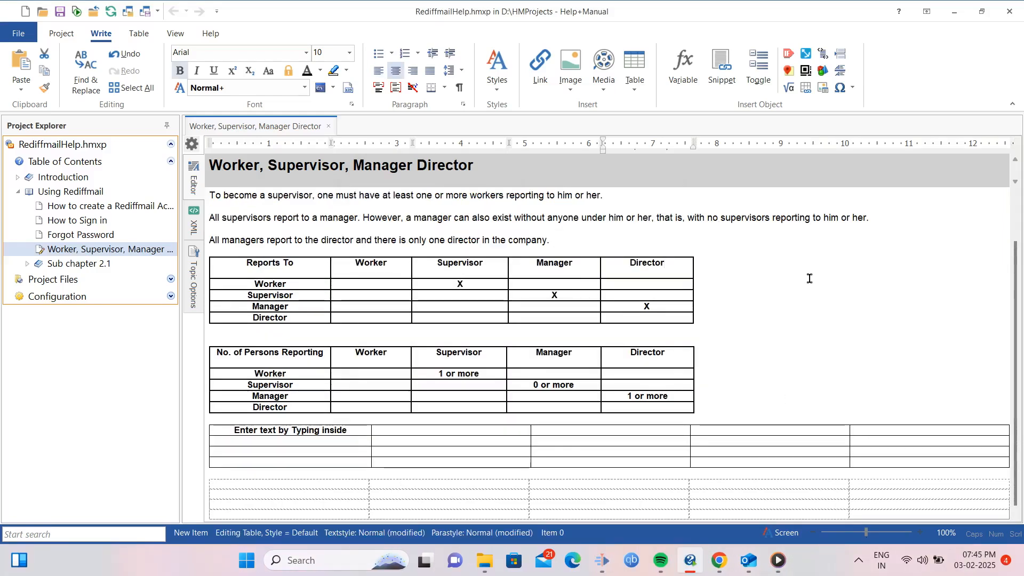
{"action": "right_click", "coordinate": [675, 267]}
{"action": "mouse_move", "coordinate": [715, 275]}
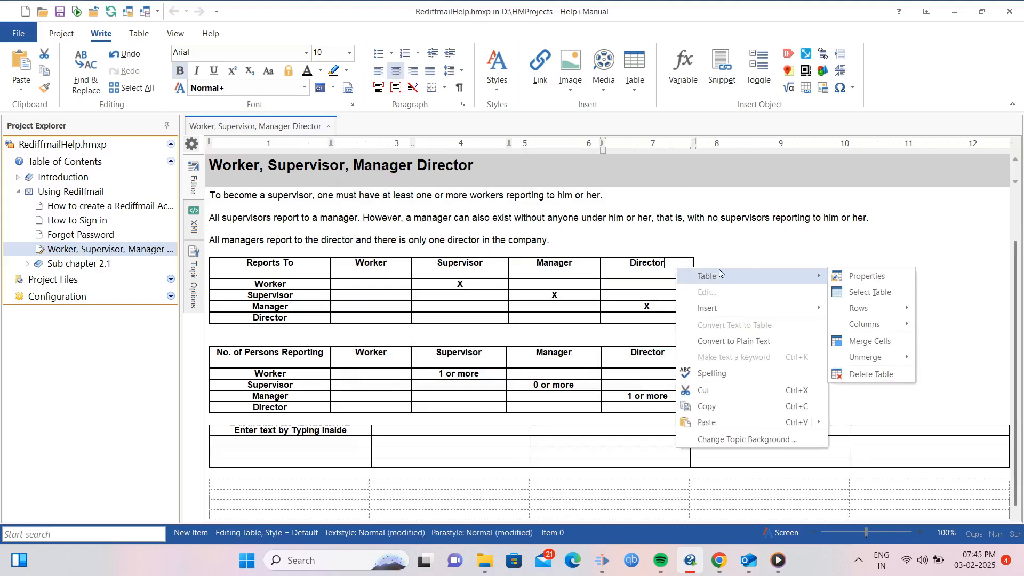
{"action": "mouse_move", "coordinate": [871, 329]}
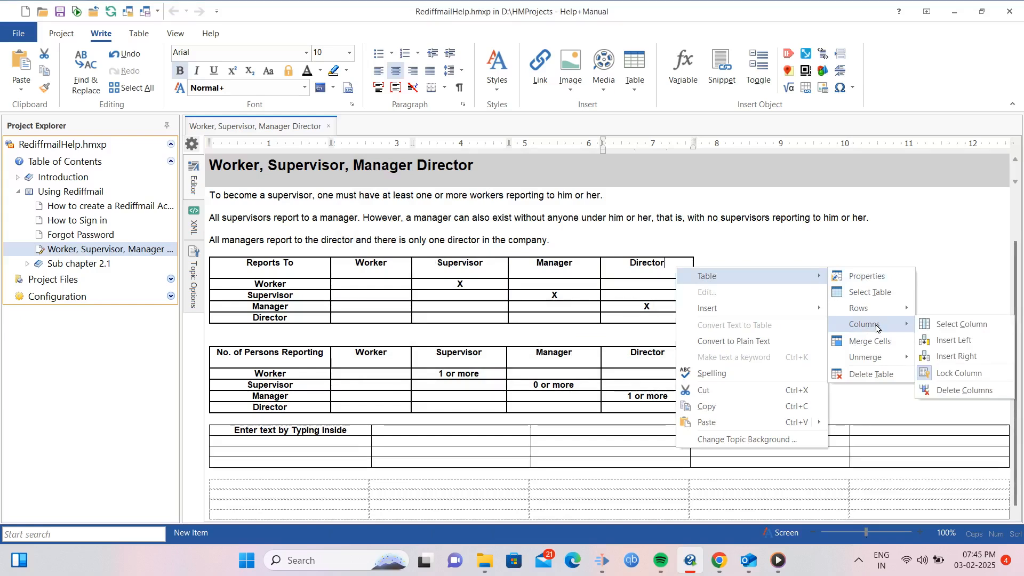
{"action": "left_click", "coordinate": [941, 358]}
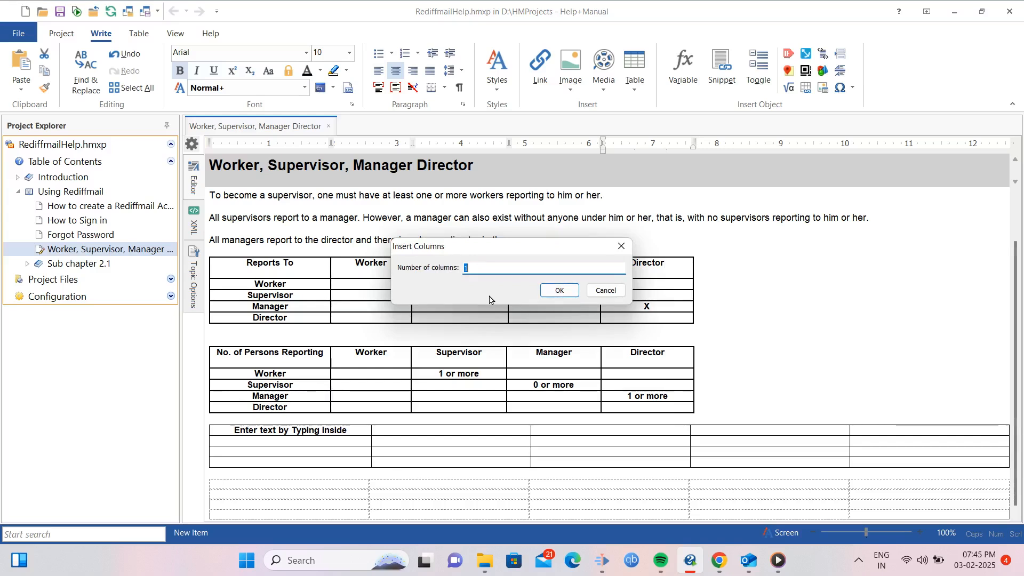
{"action": "left_click", "coordinate": [555, 291]}
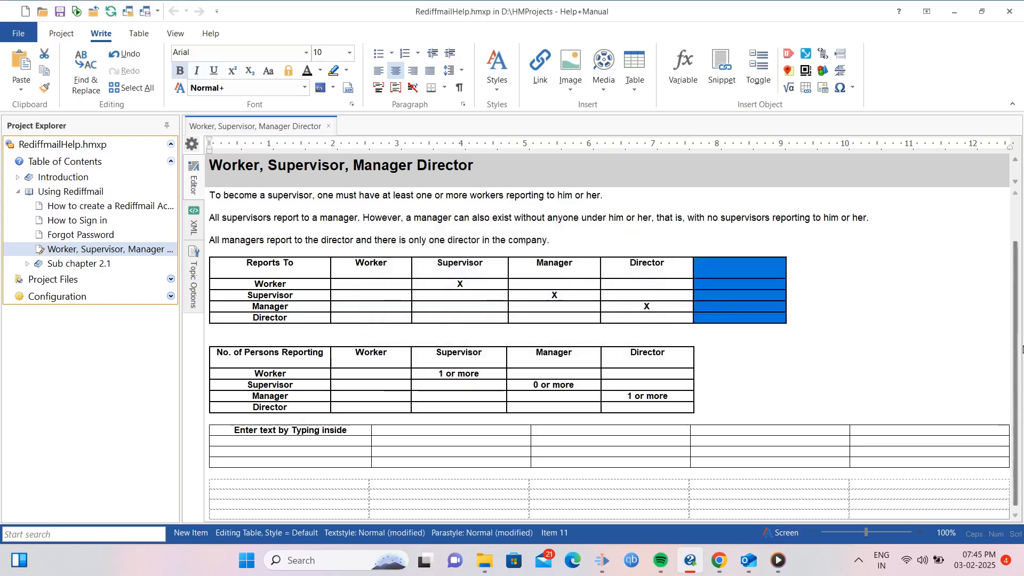
Delete the empty column after the Director column from the Reports To table.
{"action": "left_click", "coordinate": [737, 266]}
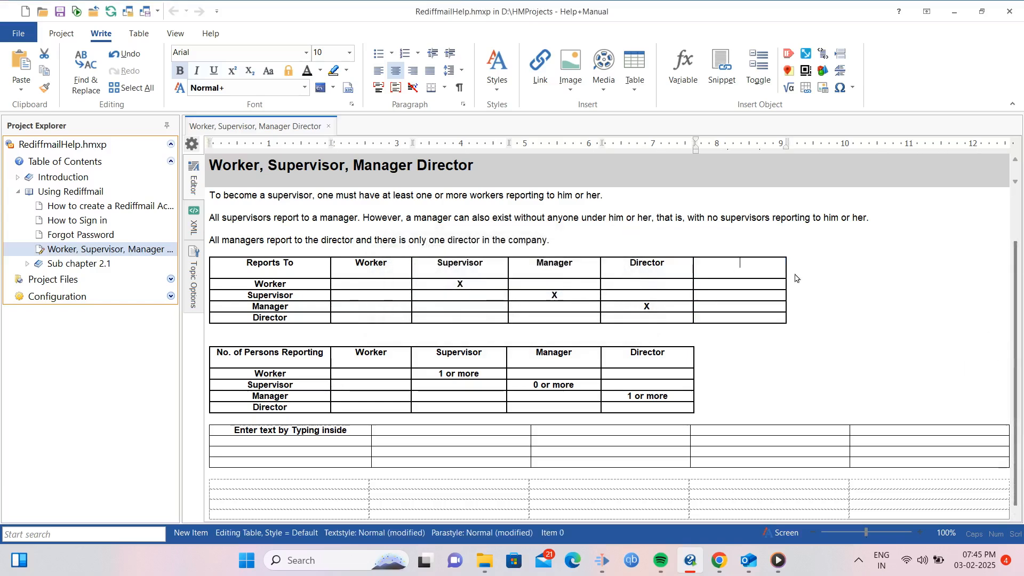
{"action": "right_click", "coordinate": [743, 268]}
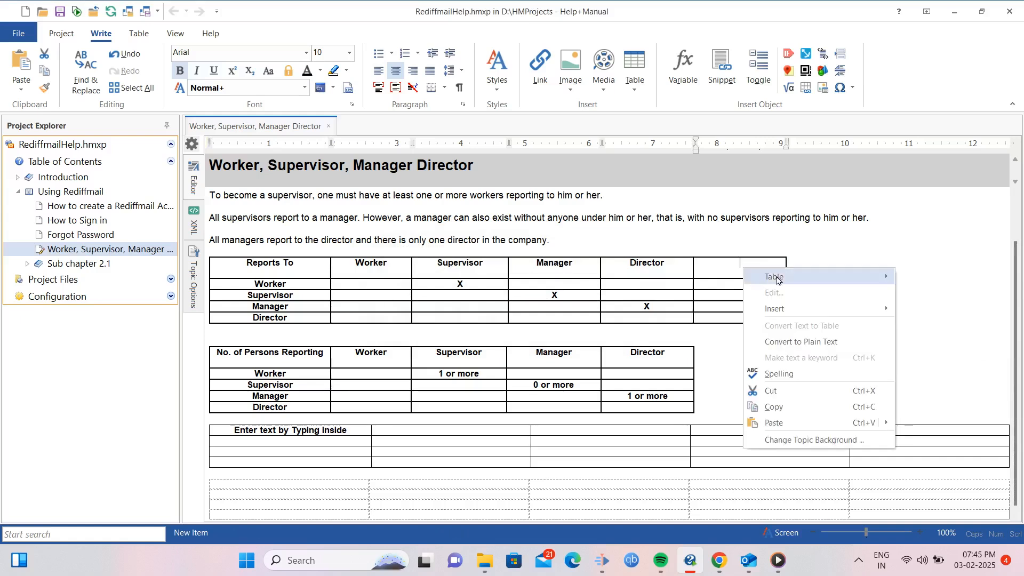
{"action": "mouse_move", "coordinate": [779, 278]}
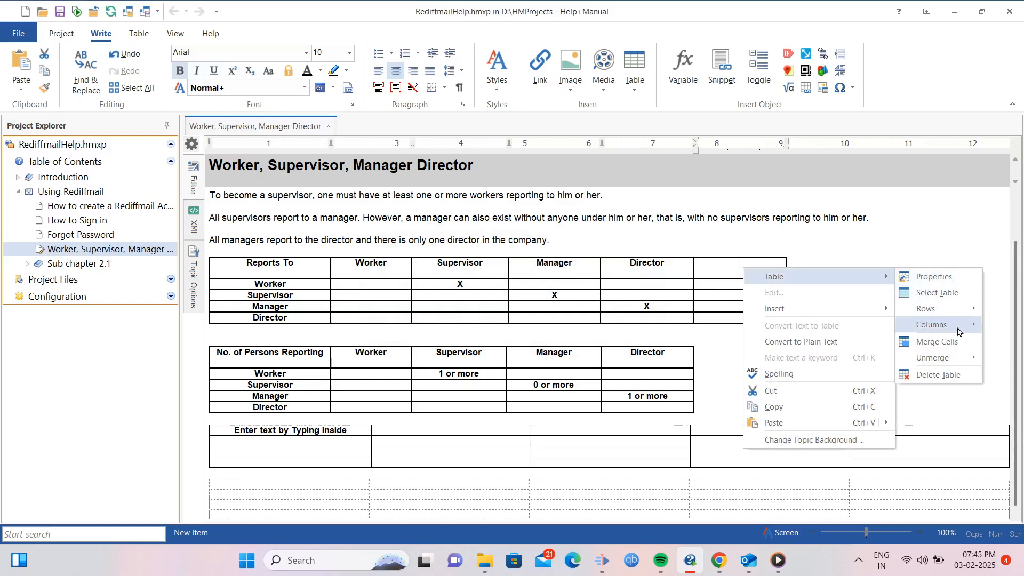
{"action": "mouse_move", "coordinate": [958, 326]}
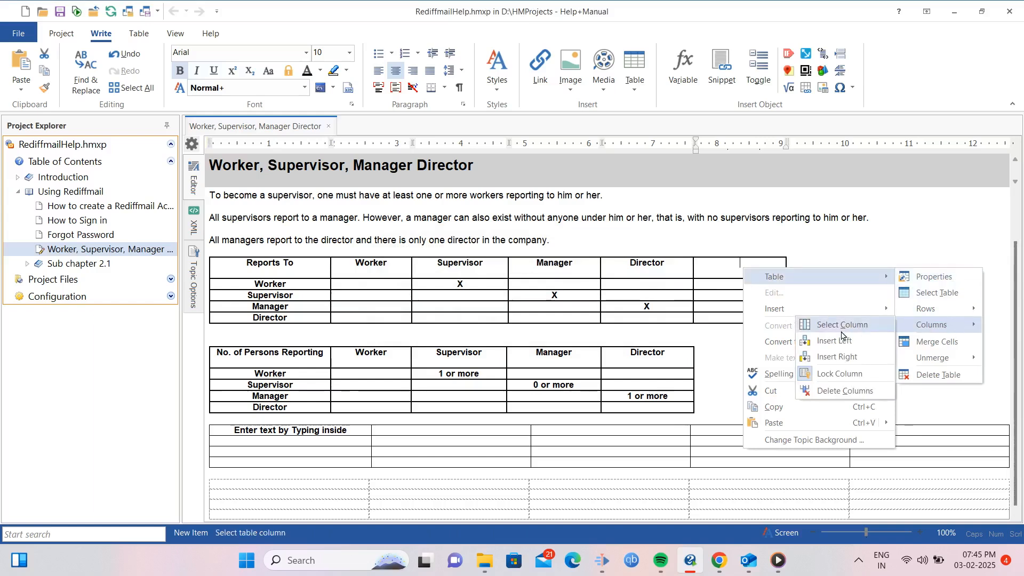
{"action": "left_click", "coordinate": [849, 394]}
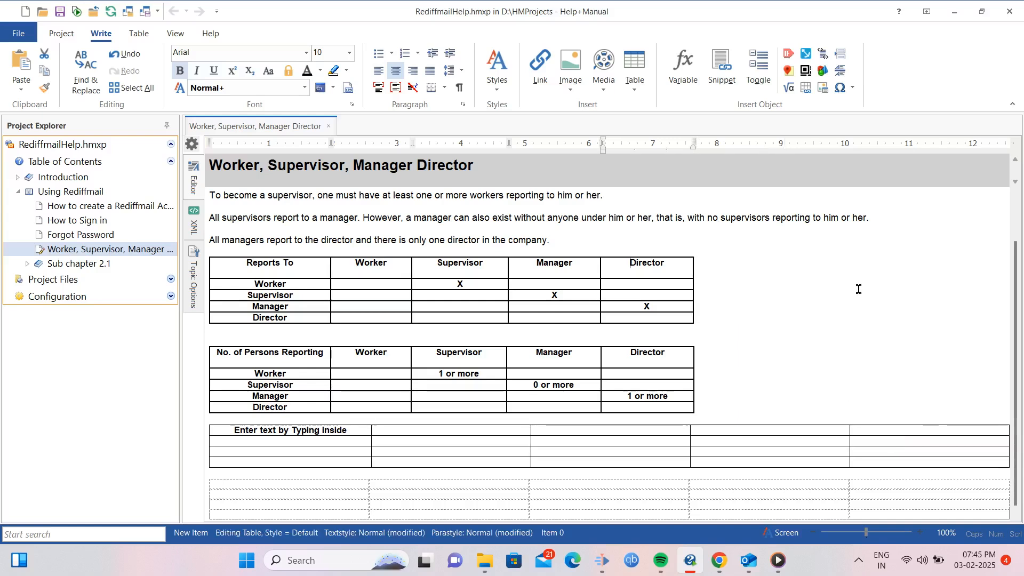
{"action": "scroll", "coordinate": [864, 292], "scroll_direction": "down", "scroll_amount": 1}
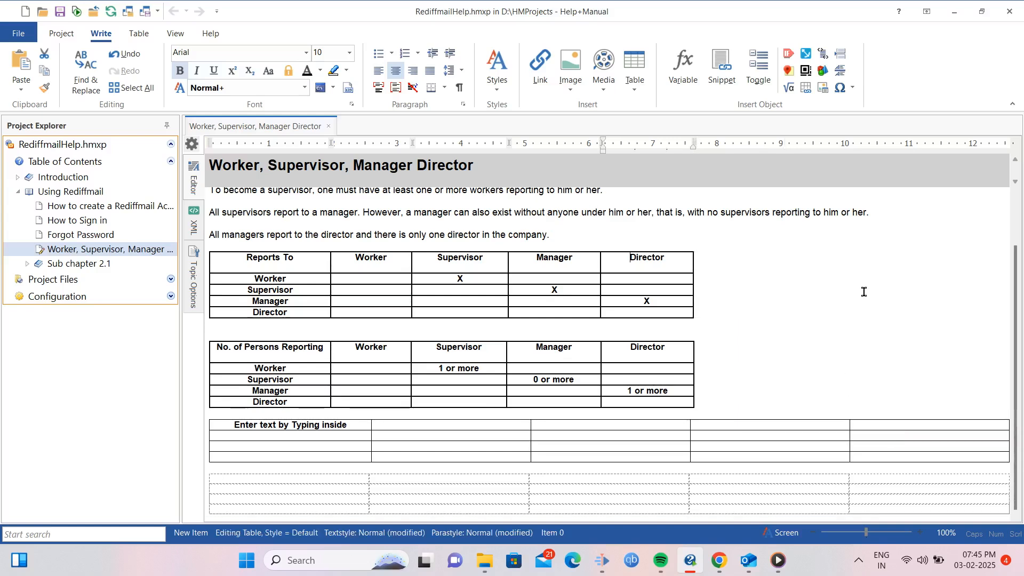